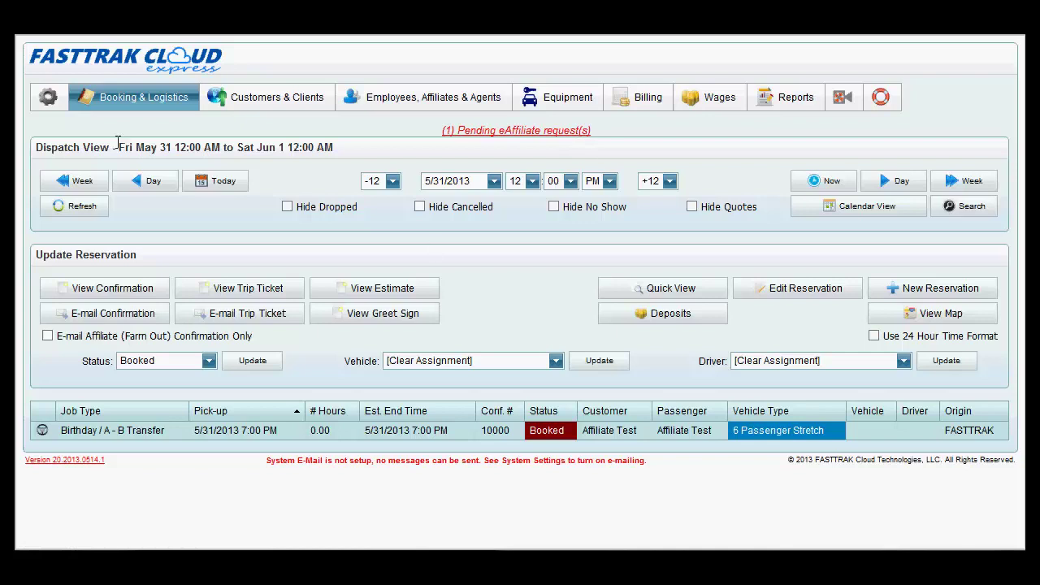
- In System Settings, map the Sedan eAffiliate vehicle type to the Sedan (standard) web service type
{"action": "left_click", "coordinate": [49, 101]}
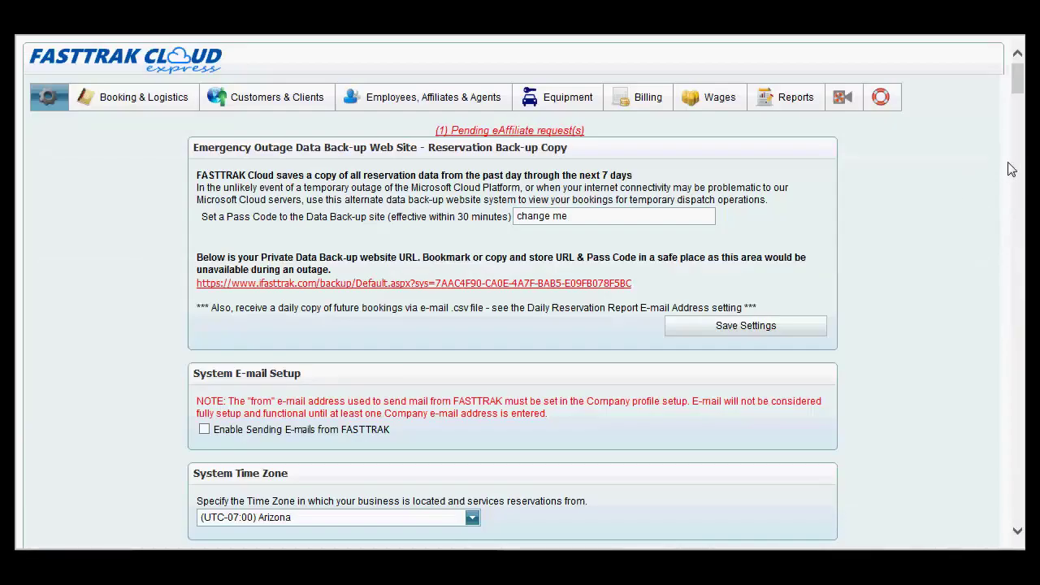
{"action": "left_click_drag", "start_coordinate": [1019, 81], "coordinate": [1022, 541]}
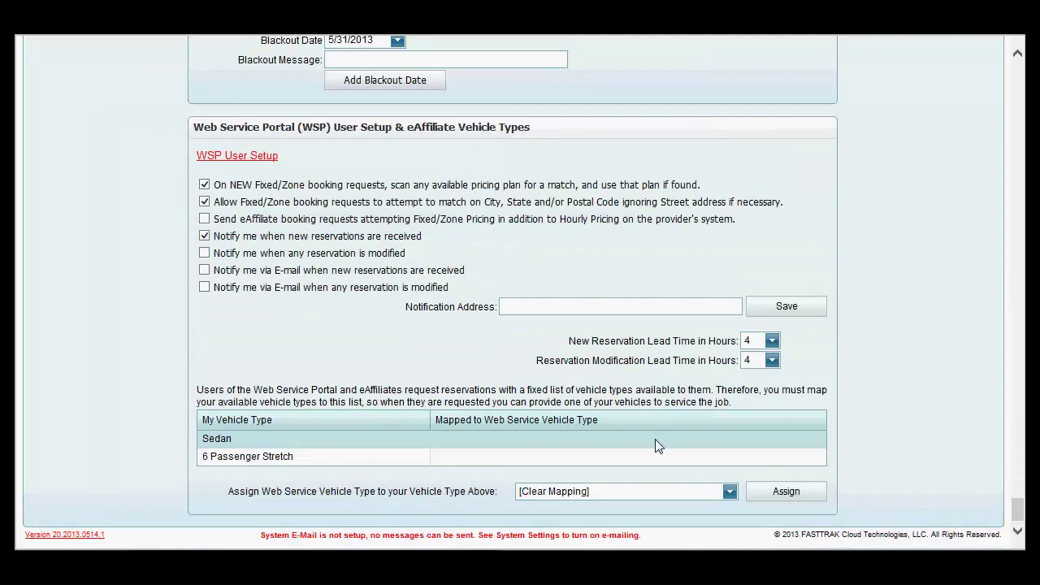
{"action": "left_click", "coordinate": [730, 491]}
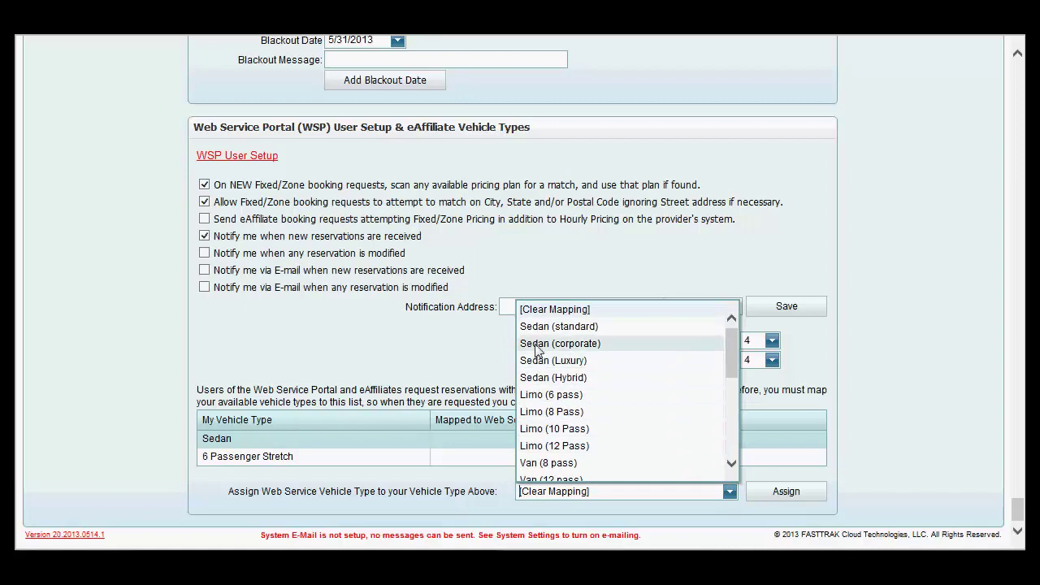
{"action": "left_click", "coordinate": [536, 326]}
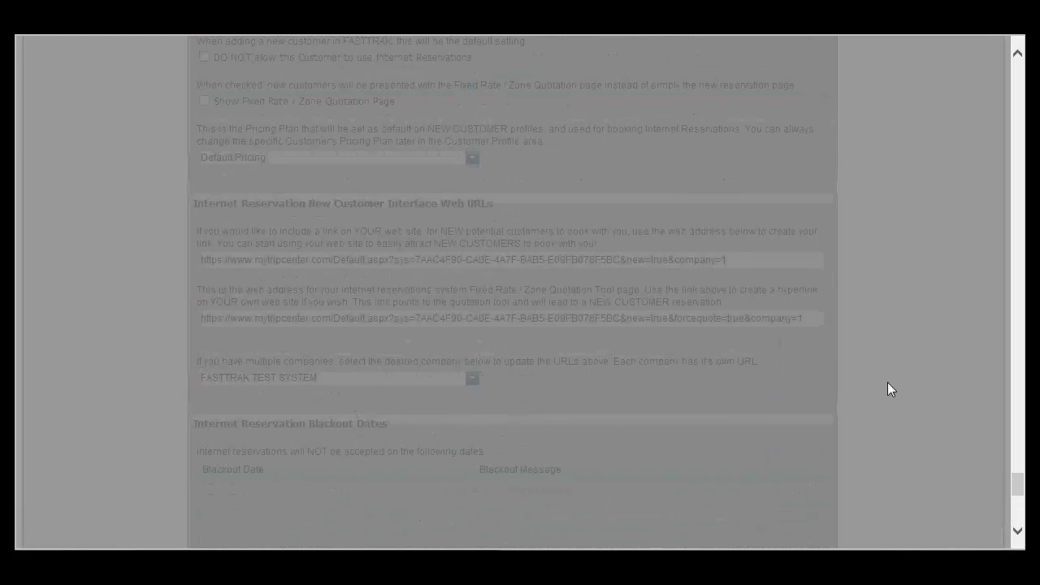
{"action": "scroll", "coordinate": [887, 383], "scroll_direction": "up", "scroll_amount": 3}
{"action": "scroll", "coordinate": [888, 382], "scroll_direction": "up", "scroll_amount": 4}
{"action": "scroll", "coordinate": [887, 383], "scroll_direction": "up", "scroll_amount": 1}
{"action": "scroll", "coordinate": [888, 382], "scroll_direction": "up", "scroll_amount": 2}
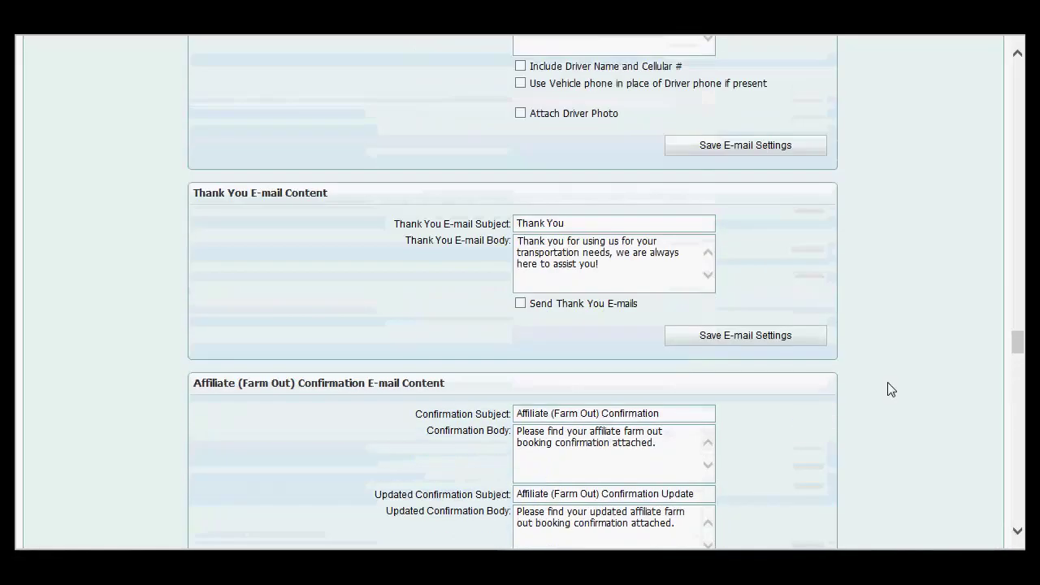
{"action": "scroll", "coordinate": [890, 390], "scroll_direction": "up", "scroll_amount": 2}
{"action": "scroll", "coordinate": [894, 382], "scroll_direction": "up", "scroll_amount": 2}
{"action": "scroll", "coordinate": [898, 378], "scroll_direction": "up", "scroll_amount": 5}
{"action": "scroll", "coordinate": [900, 378], "scroll_direction": "up", "scroll_amount": 2}
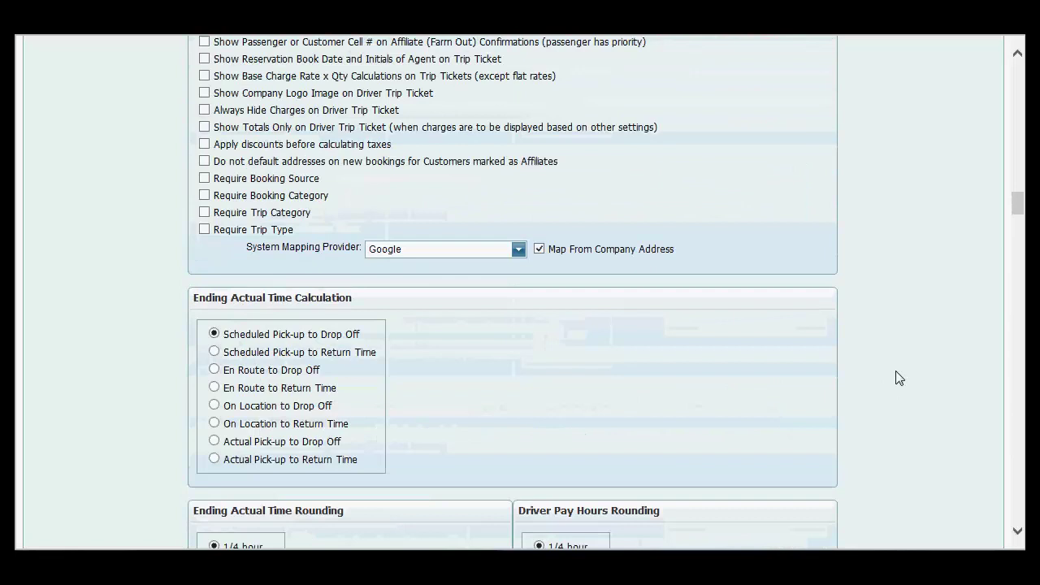
{"action": "scroll", "coordinate": [898, 377], "scroll_direction": "up", "scroll_amount": 4}
{"action": "scroll", "coordinate": [886, 368], "scroll_direction": "up", "scroll_amount": 4}
{"action": "scroll", "coordinate": [887, 367], "scroll_direction": "up", "scroll_amount": 4}
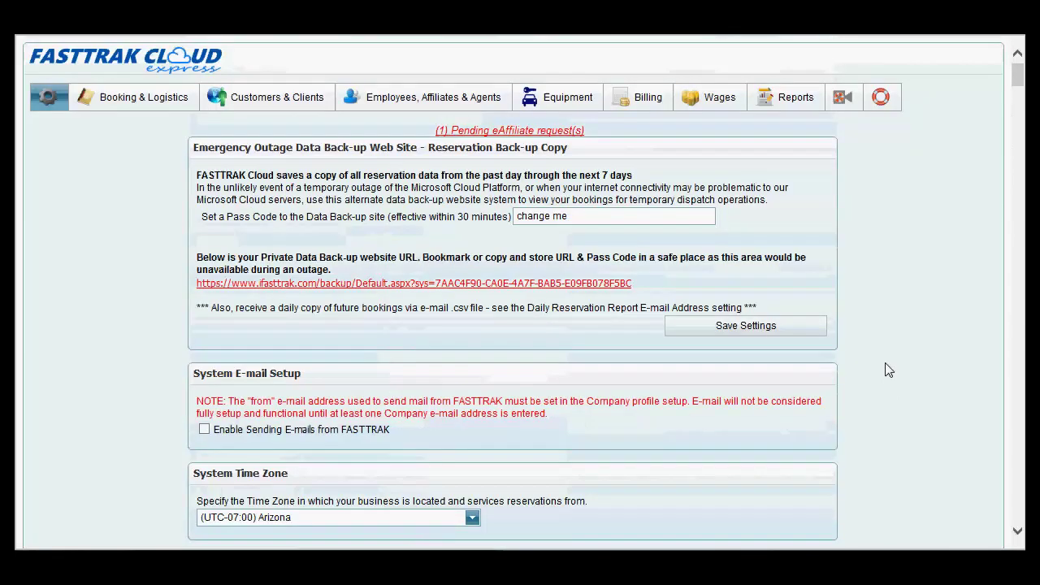
- Switch from the Booking & Logistics menu to the Employees, Affiliates & Agents page list
{"action": "left_click", "coordinate": [128, 104]}
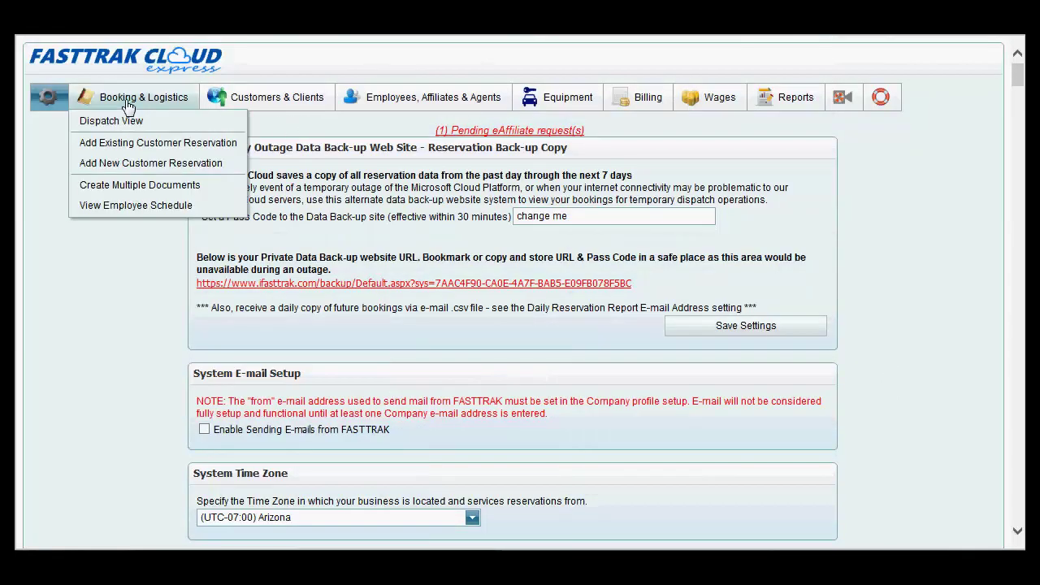
{"action": "left_click", "coordinate": [394, 101]}
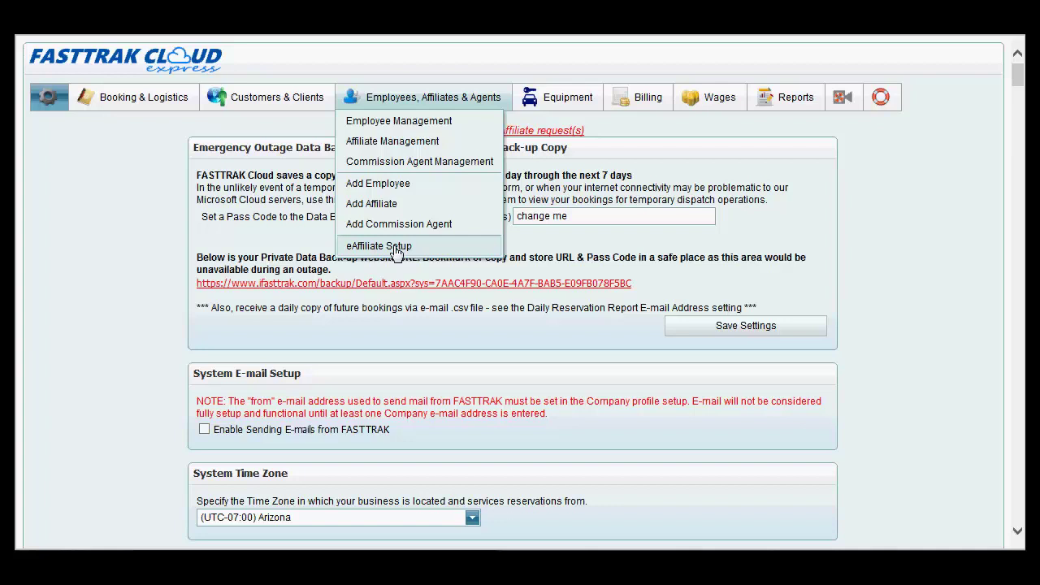
- On eAffiliate Setup, pick FASTTRAK TEST SYSTEM 2 from page 2 and send it a request
{"action": "left_click", "coordinate": [396, 249]}
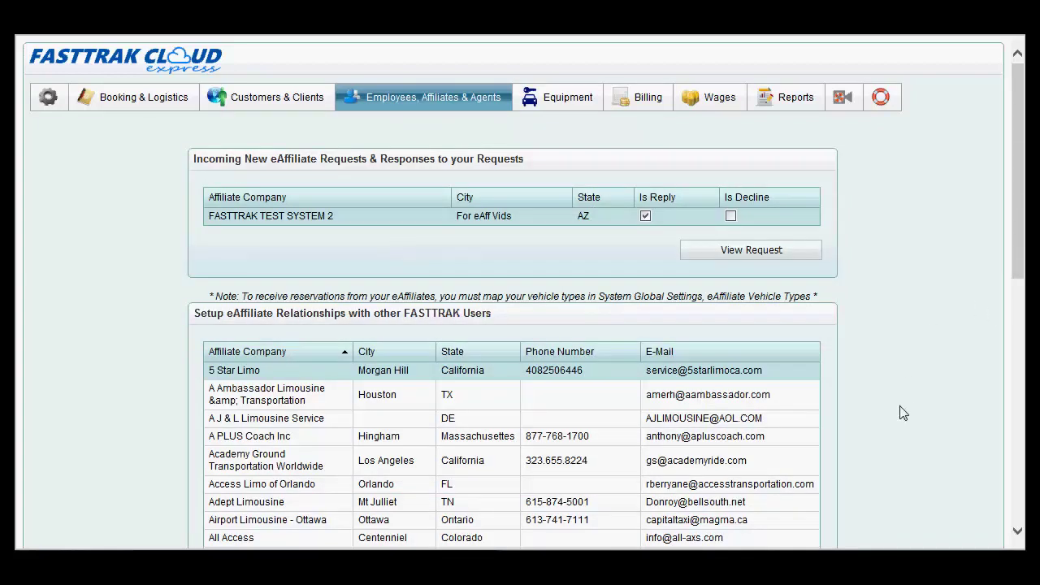
{"action": "scroll", "coordinate": [903, 412], "scroll_direction": "down", "scroll_amount": 3}
{"action": "scroll", "coordinate": [898, 418], "scroll_direction": "down", "scroll_amount": 3}
{"action": "scroll", "coordinate": [894, 424], "scroll_direction": "down", "scroll_amount": 2}
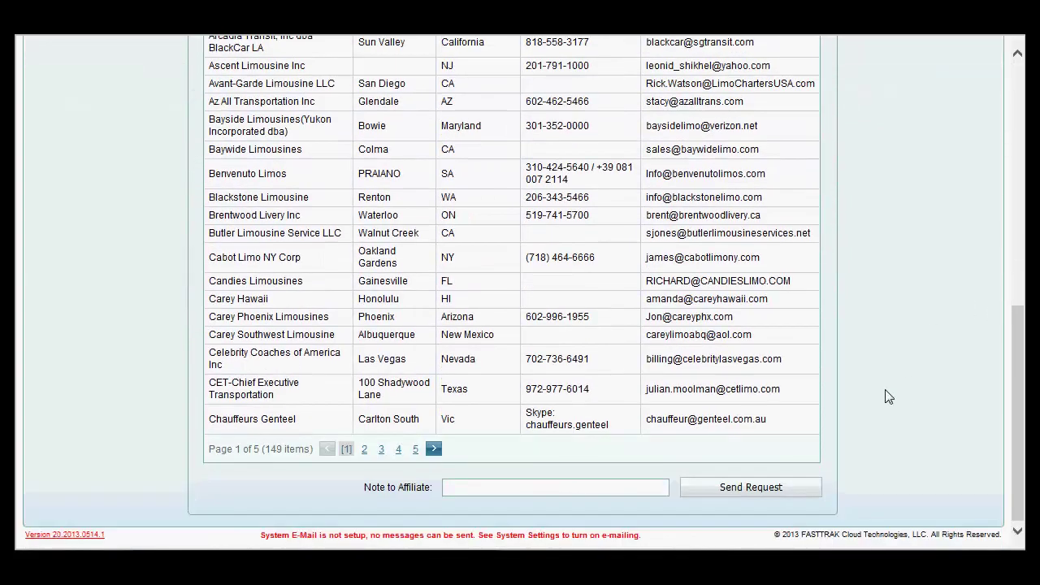
{"action": "left_click", "coordinate": [364, 449]}
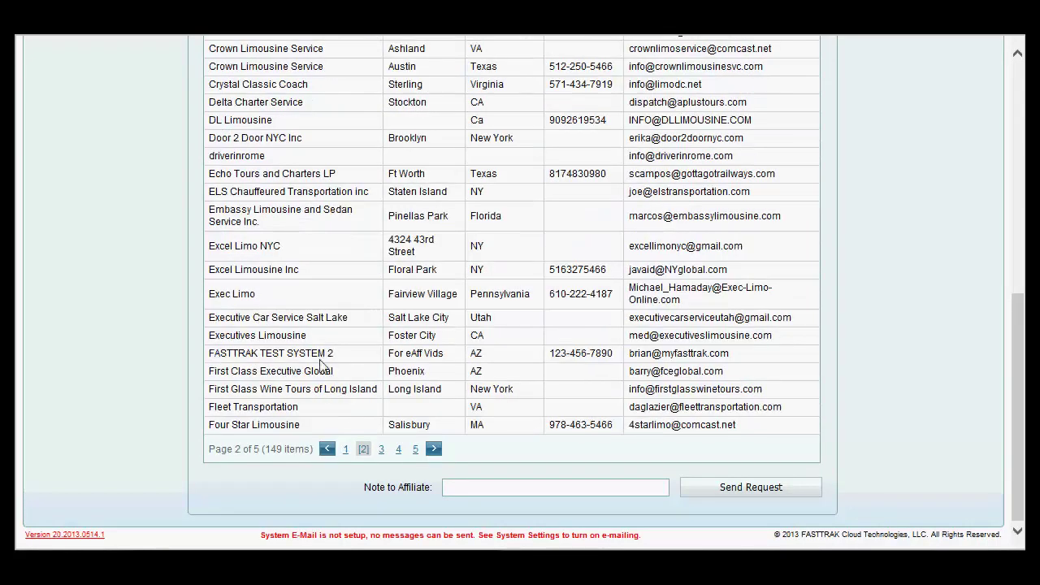
{"action": "left_click", "coordinate": [316, 360]}
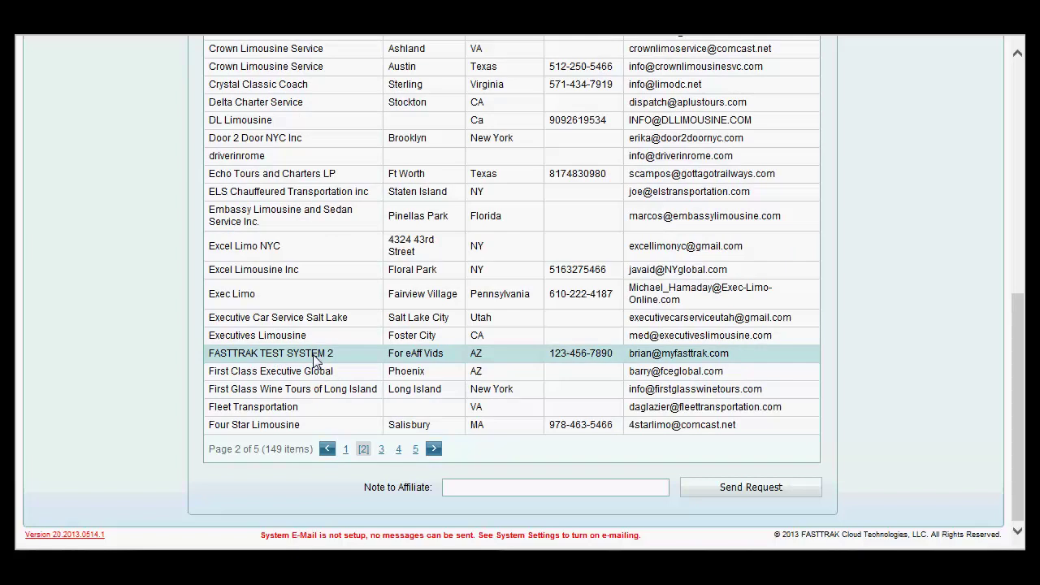
{"action": "left_click", "coordinate": [456, 489]}
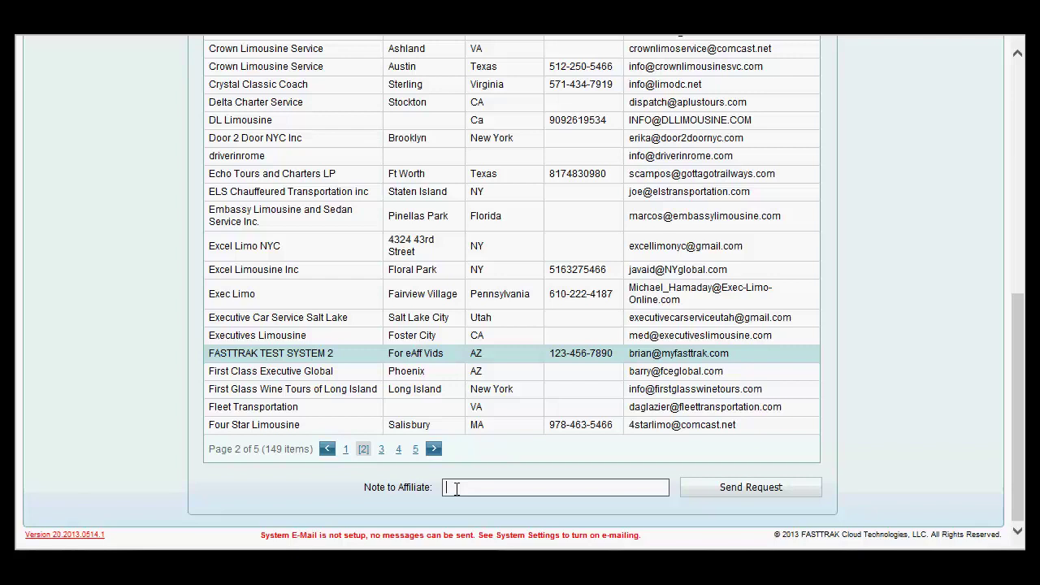
{"action": "left_click", "coordinate": [741, 489]}
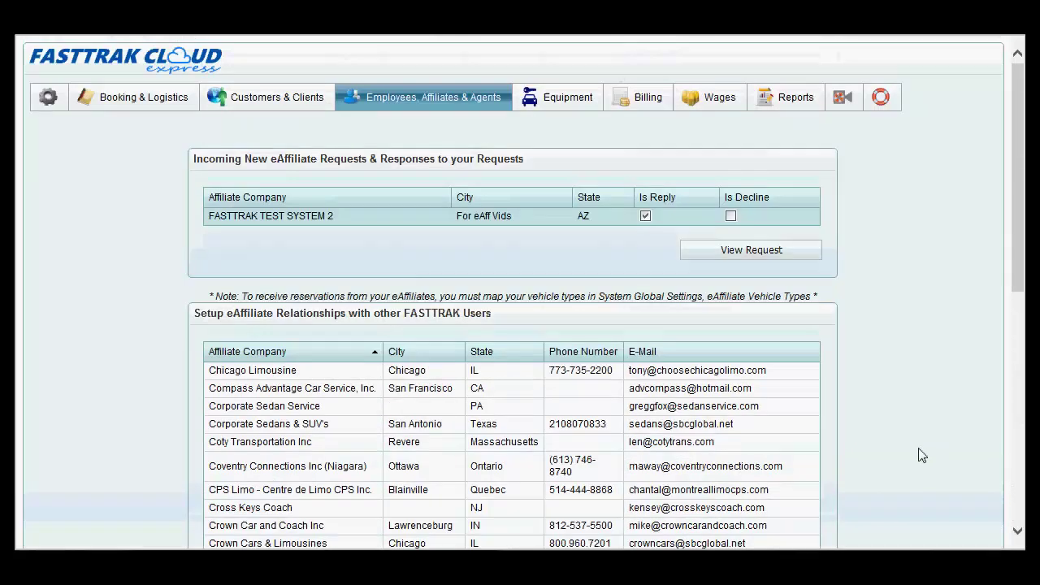
{"action": "left_click", "coordinate": [114, 101]}
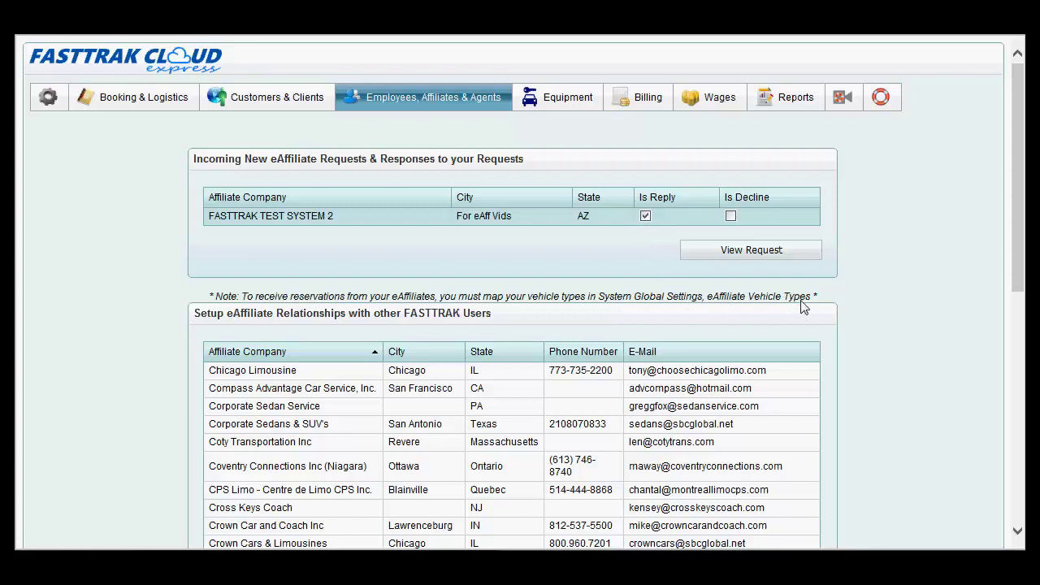
{"action": "left_click", "coordinate": [749, 254]}
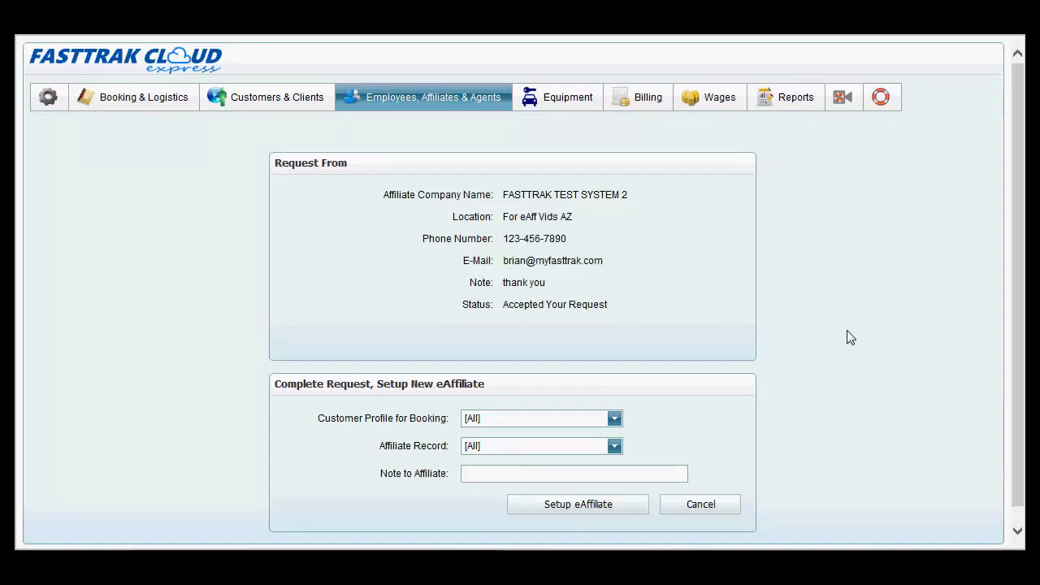
- Choose Affiliate Test for both the booking customer profile and affiliate record dropdowns
{"action": "scroll", "coordinate": [850, 337], "scroll_direction": "down", "scroll_amount": 1}
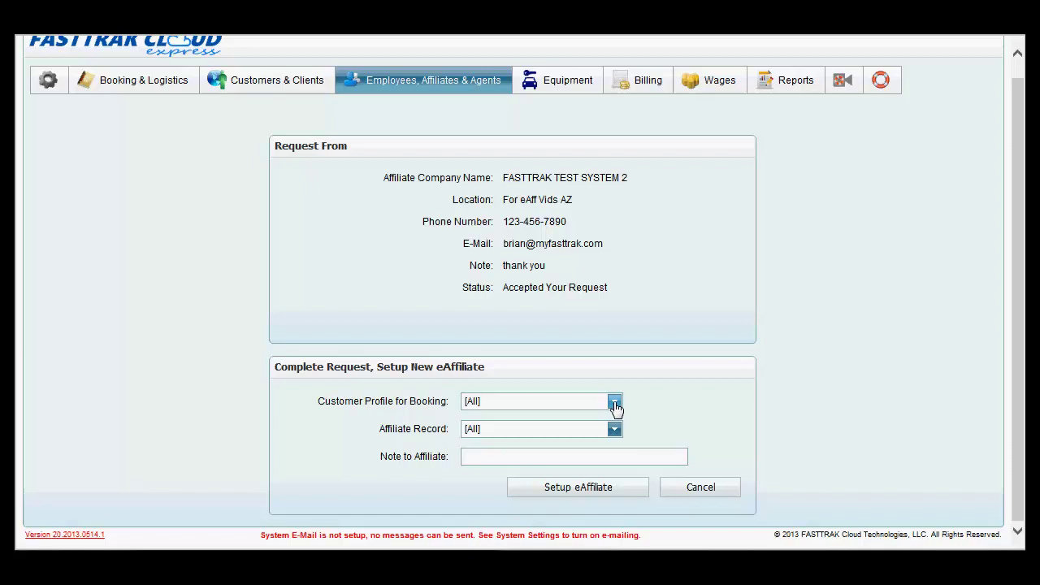
{"action": "left_click", "coordinate": [615, 404]}
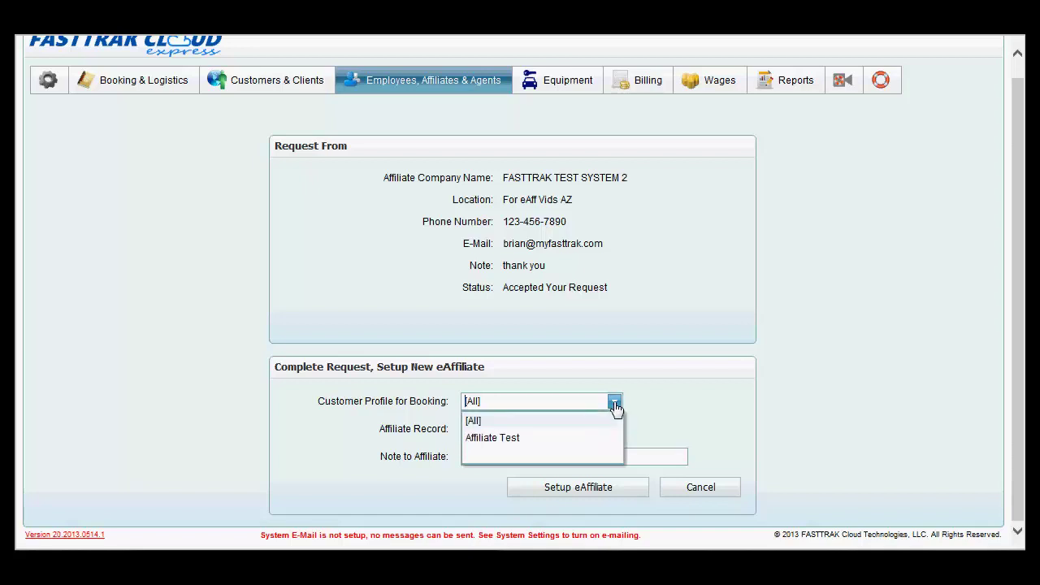
{"action": "left_click", "coordinate": [495, 439]}
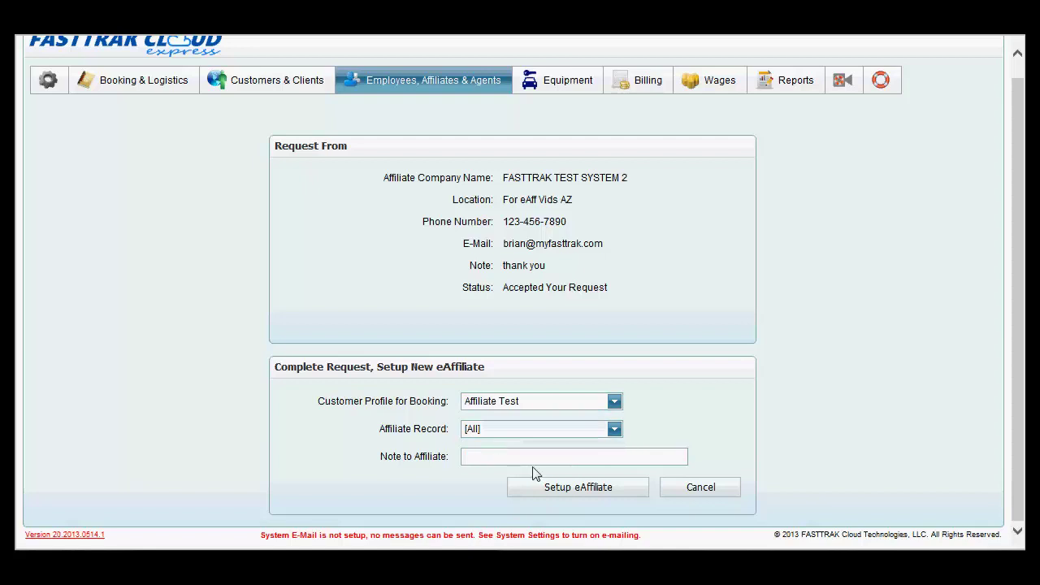
{"action": "left_click", "coordinate": [615, 431]}
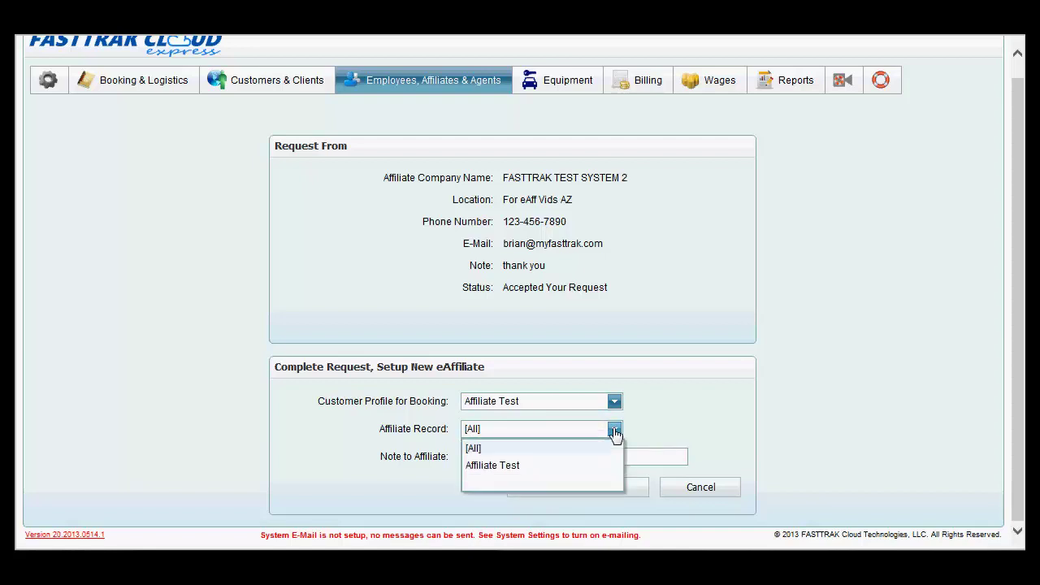
{"action": "left_click", "coordinate": [513, 469]}
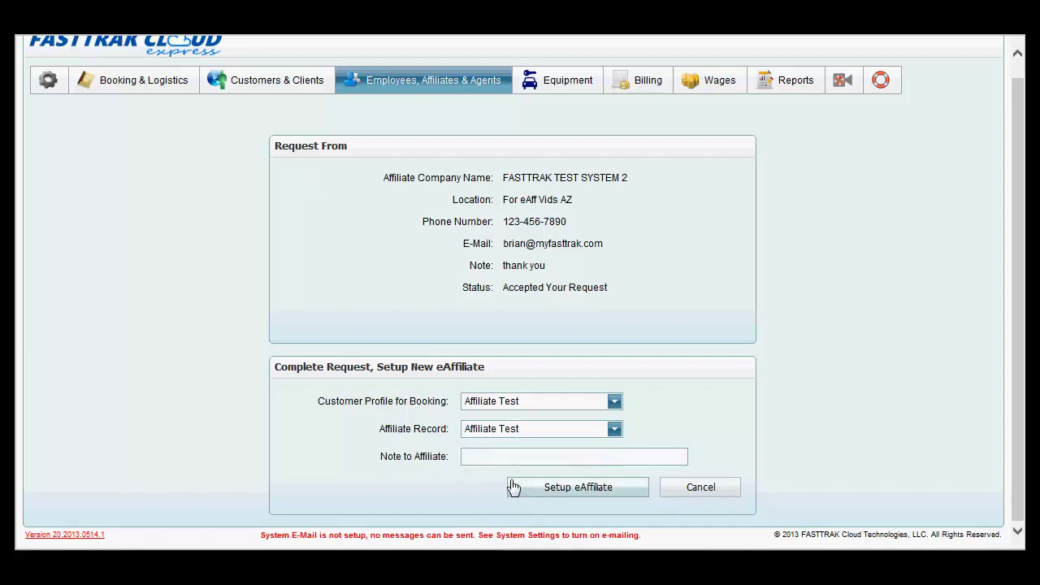
{"action": "left_click", "coordinate": [482, 456]}
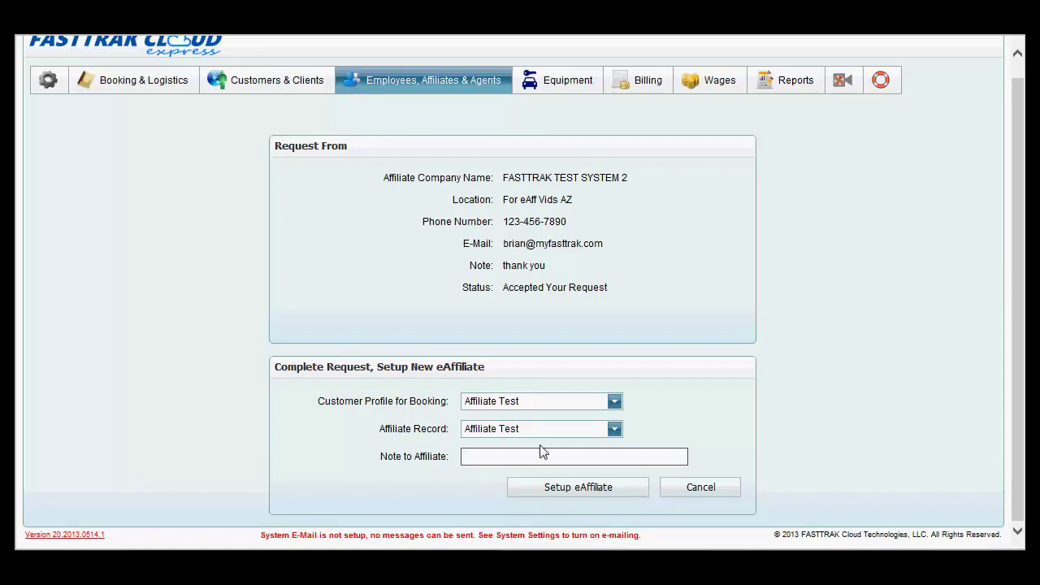
- Recheck the Affiliate Record choice and submit the eAffiliate setup with FASTTRAK TEST SYSTEM 2
{"action": "left_click", "coordinate": [616, 431]}
{"action": "mouse_move", "coordinate": [423, 80]}
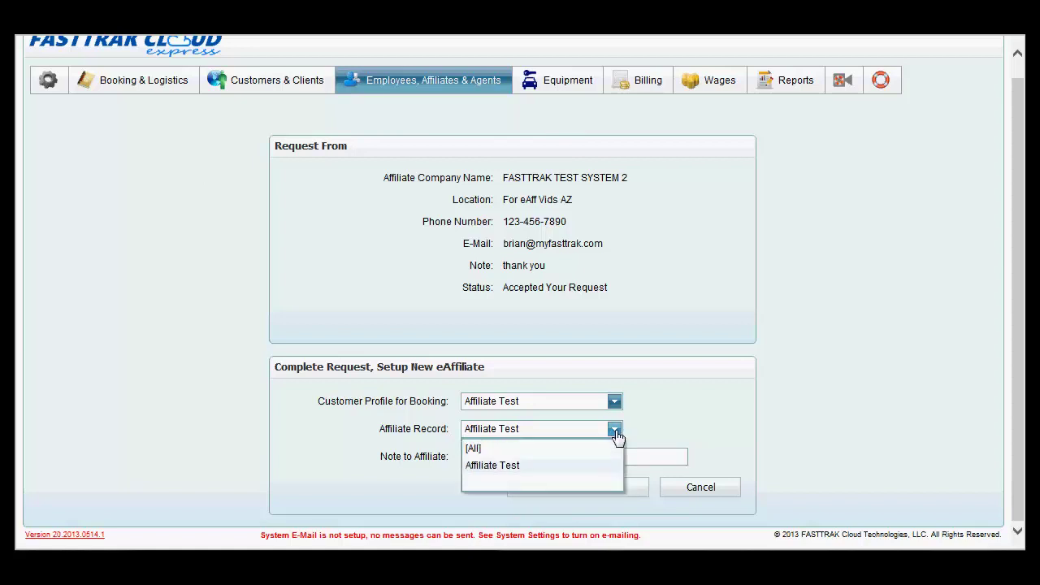
{"action": "left_click", "coordinate": [615, 430]}
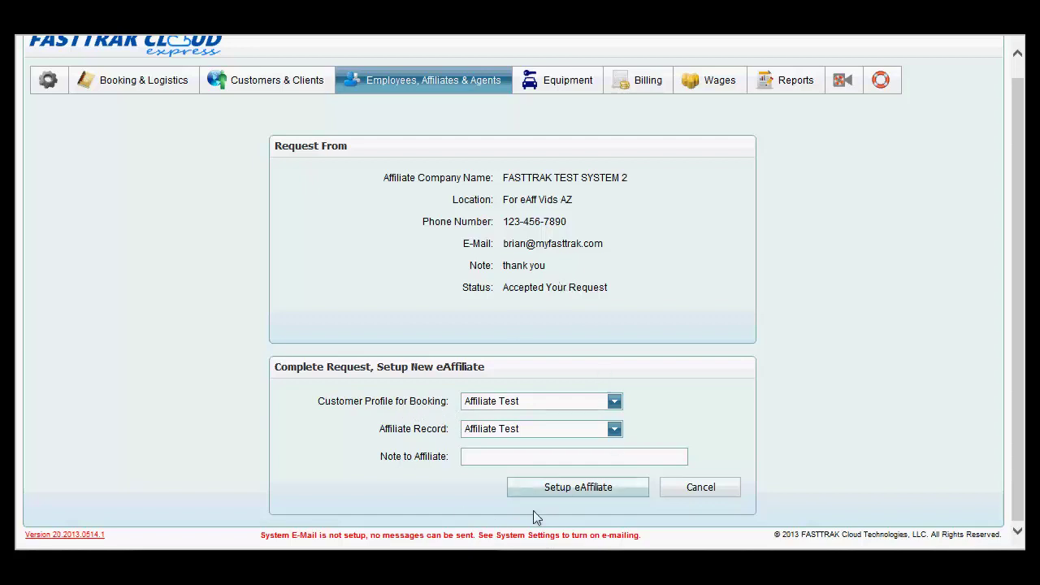
{"action": "left_click", "coordinate": [575, 492]}
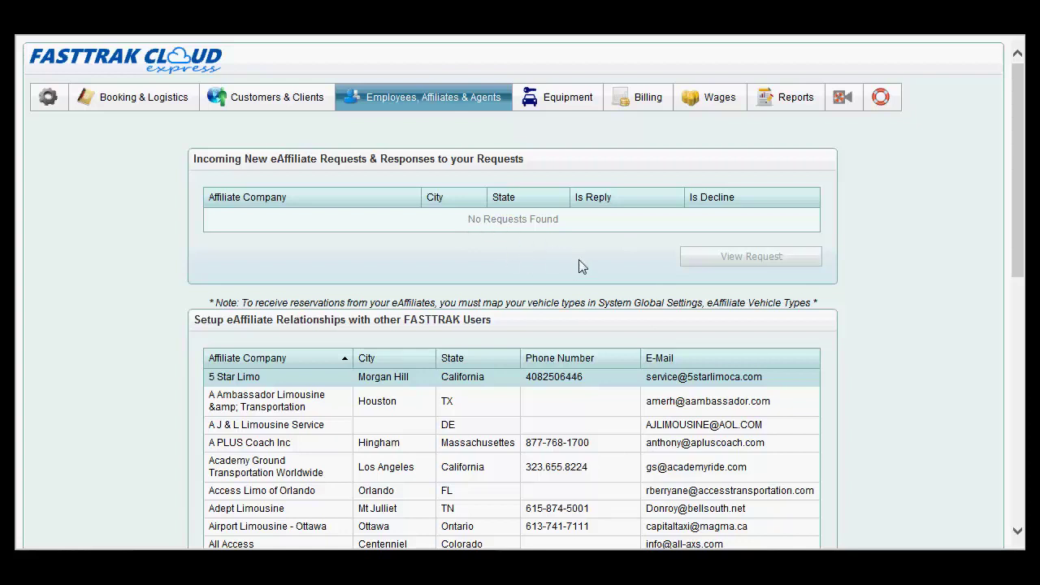
- Select Candies Limousines in the eAffiliate Relationships table and send it a relationship request
{"action": "scroll", "coordinate": [882, 452], "scroll_direction": "down", "scroll_amount": 4}
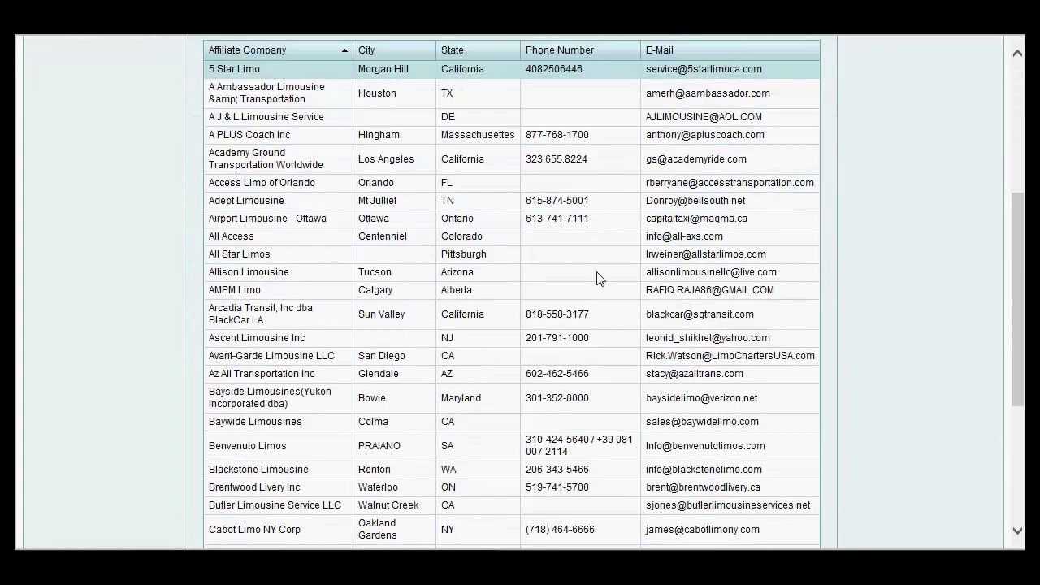
{"action": "scroll", "coordinate": [601, 315], "scroll_direction": "down", "scroll_amount": 3}
{"action": "scroll", "coordinate": [601, 315], "scroll_direction": "down", "scroll_amount": 1}
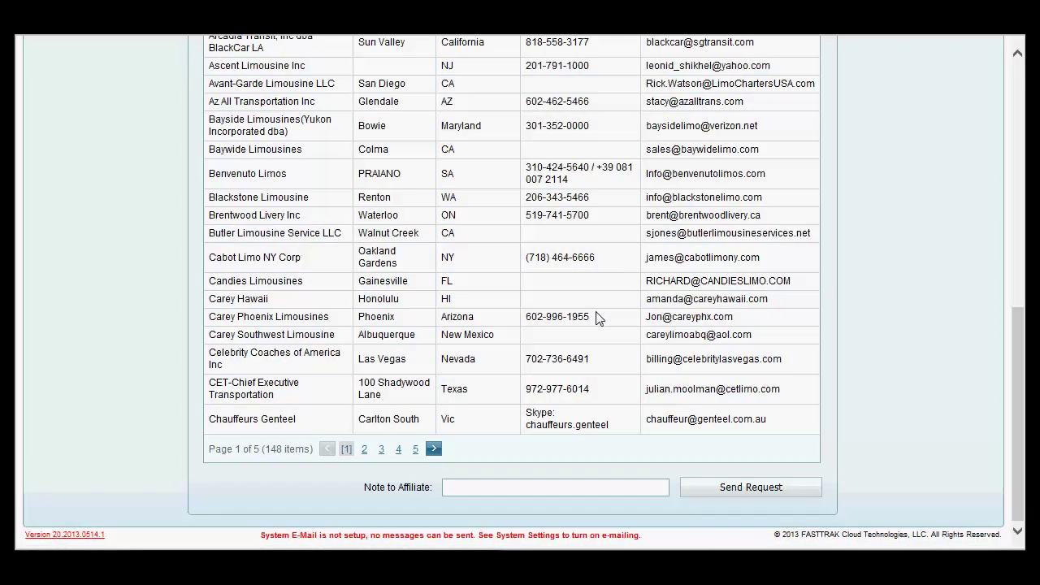
{"action": "scroll", "coordinate": [597, 317], "scroll_direction": "up", "scroll_amount": 4}
{"action": "scroll", "coordinate": [597, 317], "scroll_direction": "up", "scroll_amount": 1}
{"action": "scroll", "coordinate": [597, 317], "scroll_direction": "down", "scroll_amount": 4}
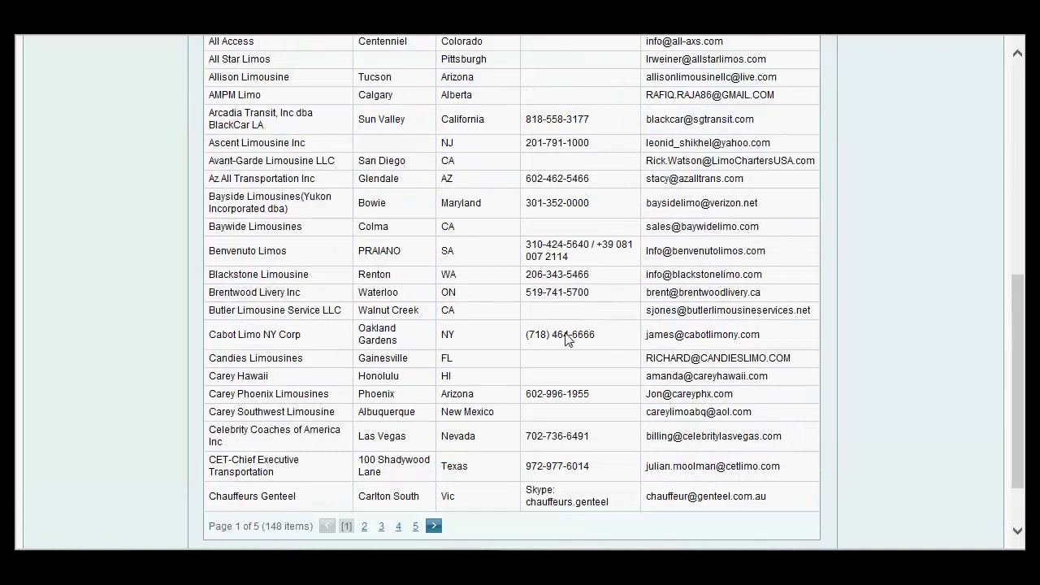
{"action": "left_click", "coordinate": [694, 363]}
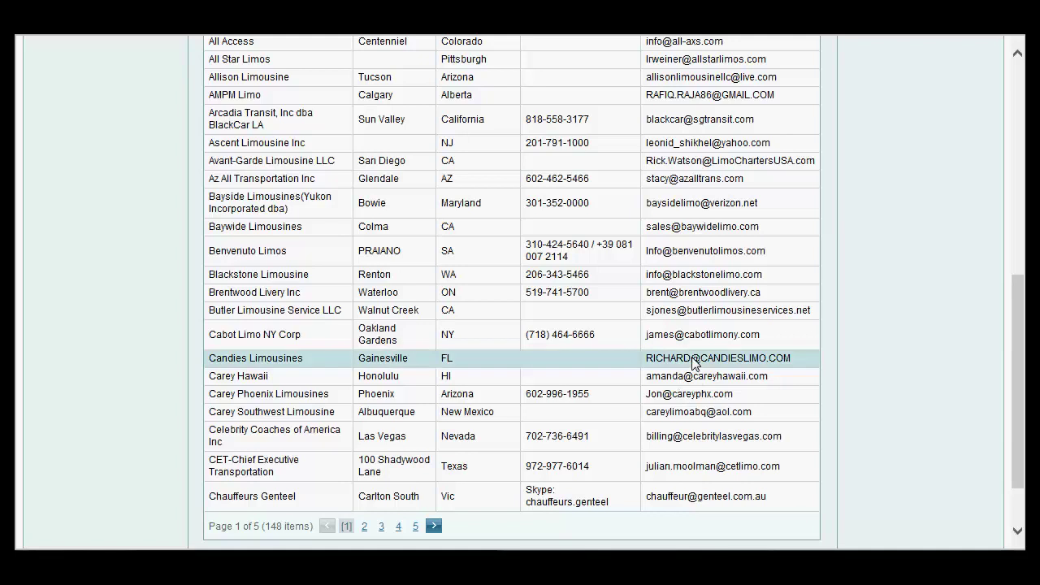
{"action": "scroll", "coordinate": [860, 431], "scroll_direction": "down", "scroll_amount": 1}
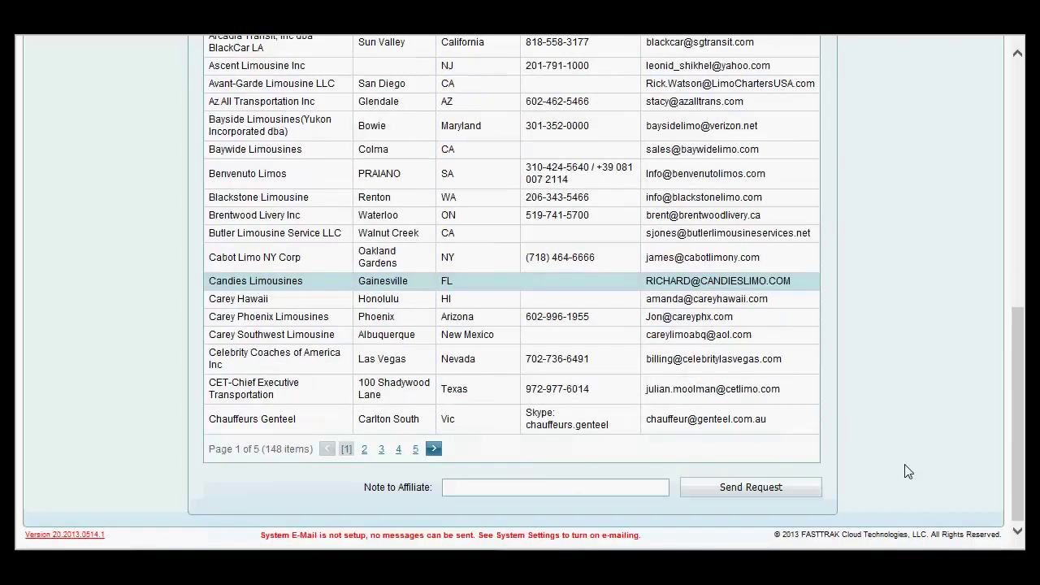
{"action": "left_click", "coordinate": [749, 490]}
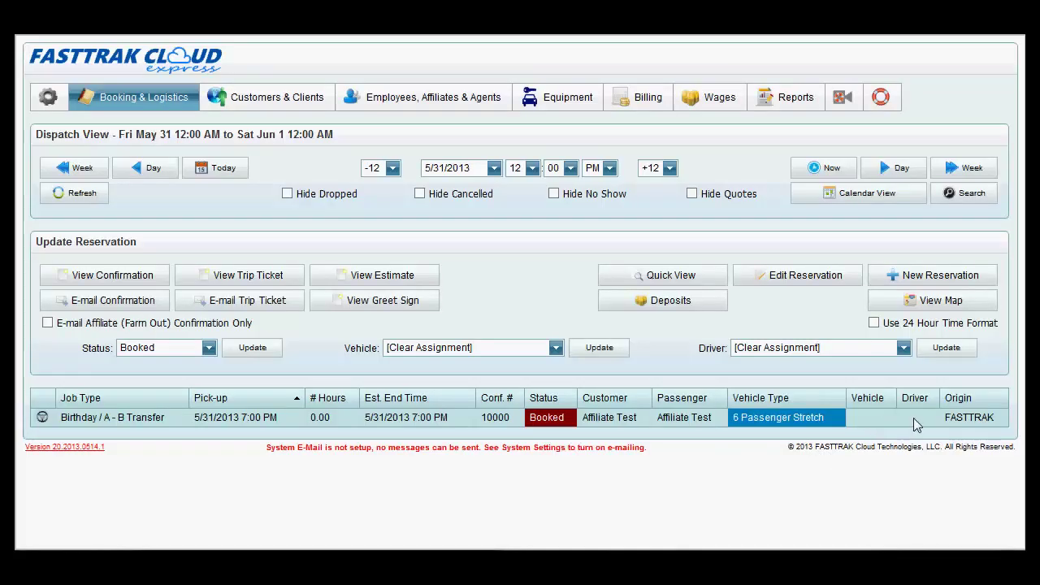
- Assign Affiliate Test as driver for the Birthday A - B Transfer reservation and update it
{"action": "left_click", "coordinate": [904, 348]}
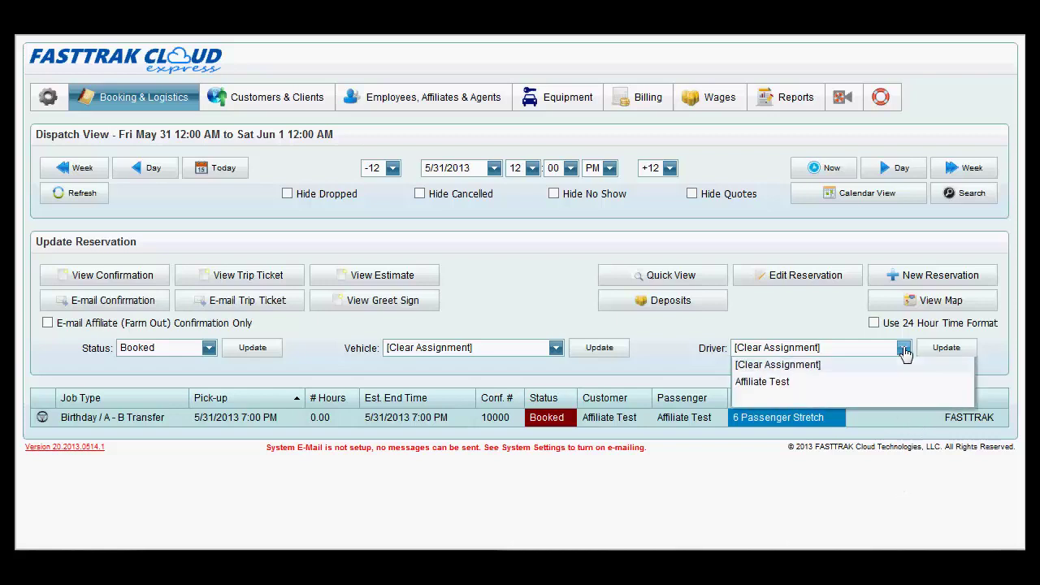
{"action": "left_click", "coordinate": [785, 390]}
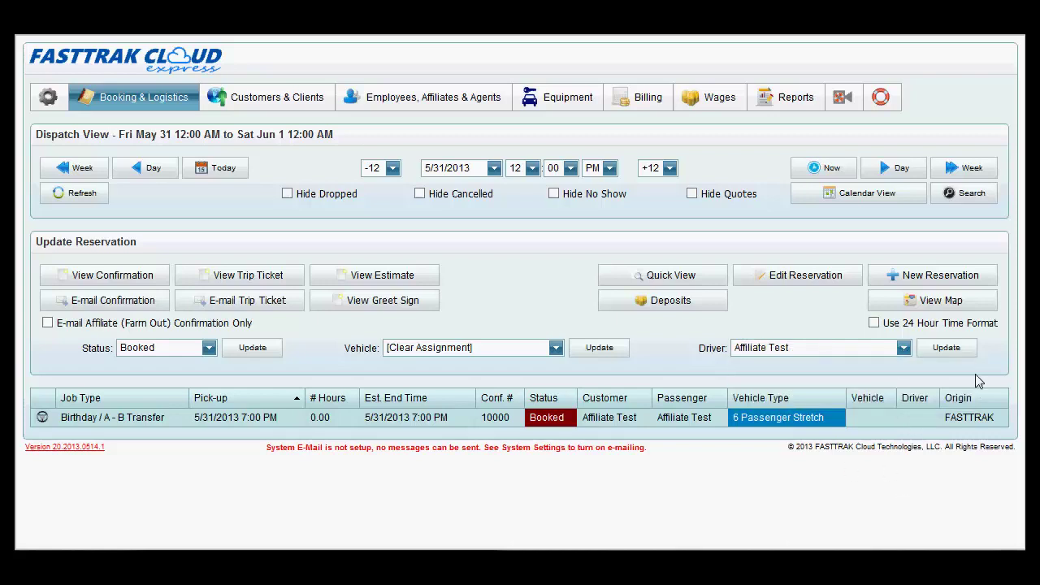
{"action": "left_click", "coordinate": [947, 347]}
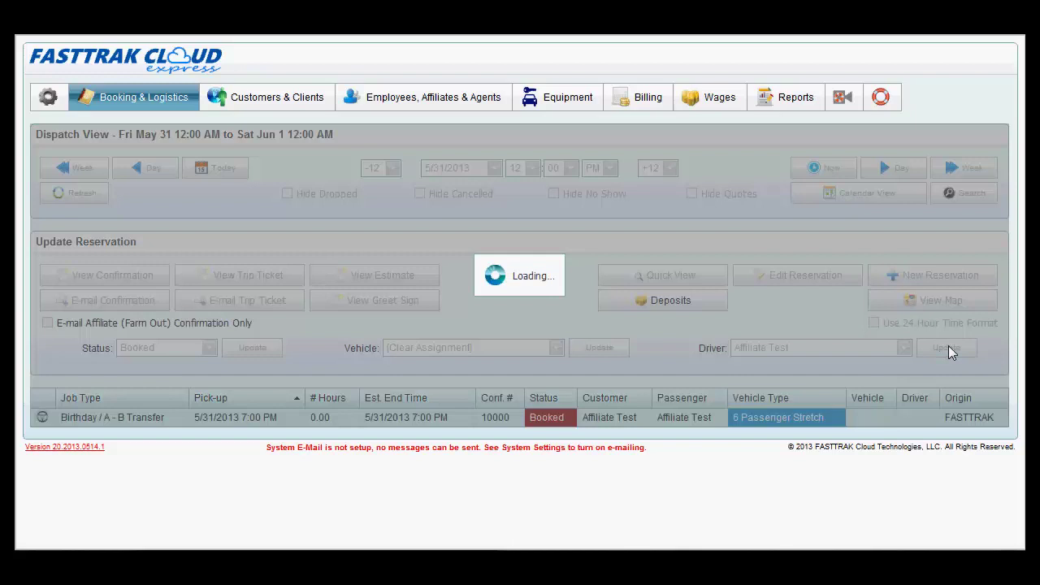